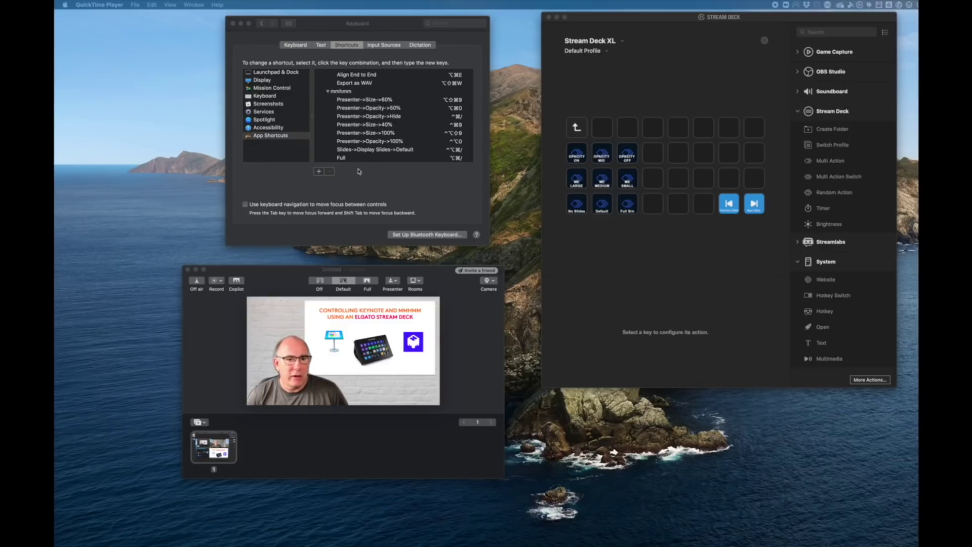
Show Keyboard's App Shortcuts list with the mmhmm Presenter size and opacity shortcuts
left_click(263, 24)
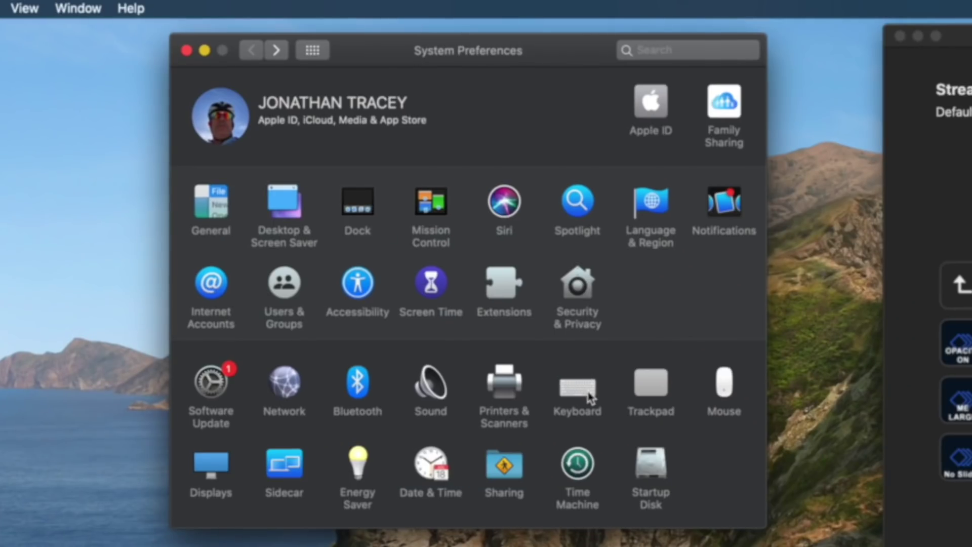
left_click(590, 398)
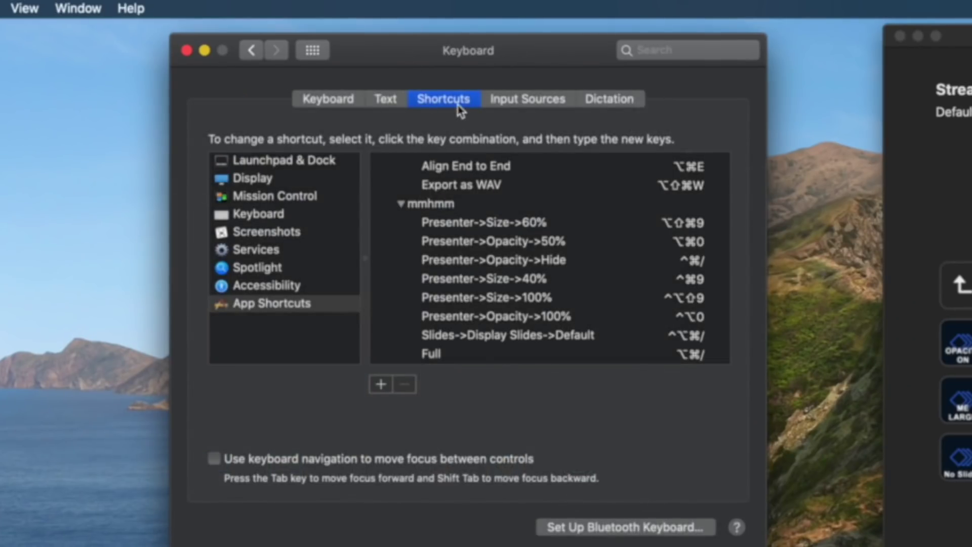
left_click(250, 309)
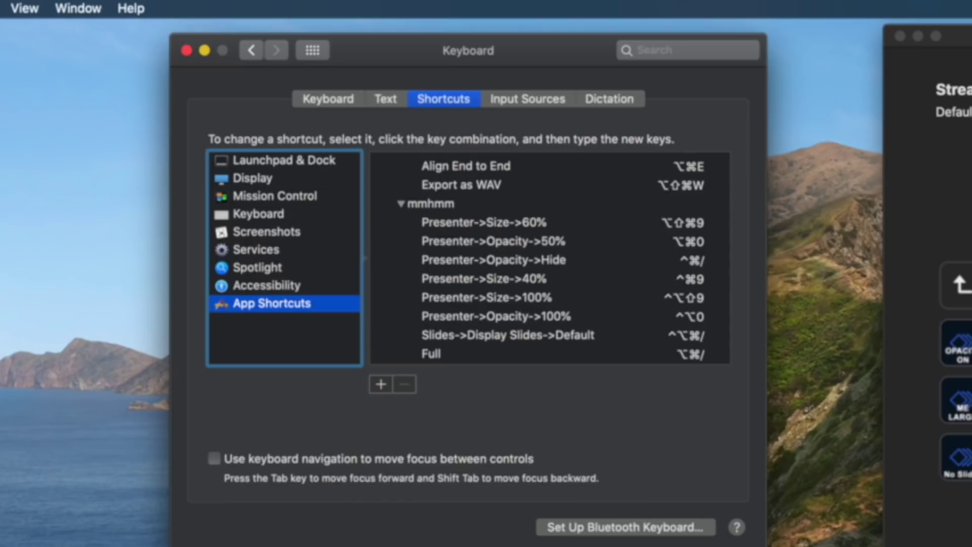
In mmhmm, review the Presenter menu's Opacity, Mask and Size commands, then the Slides menu
key("super+Tab")
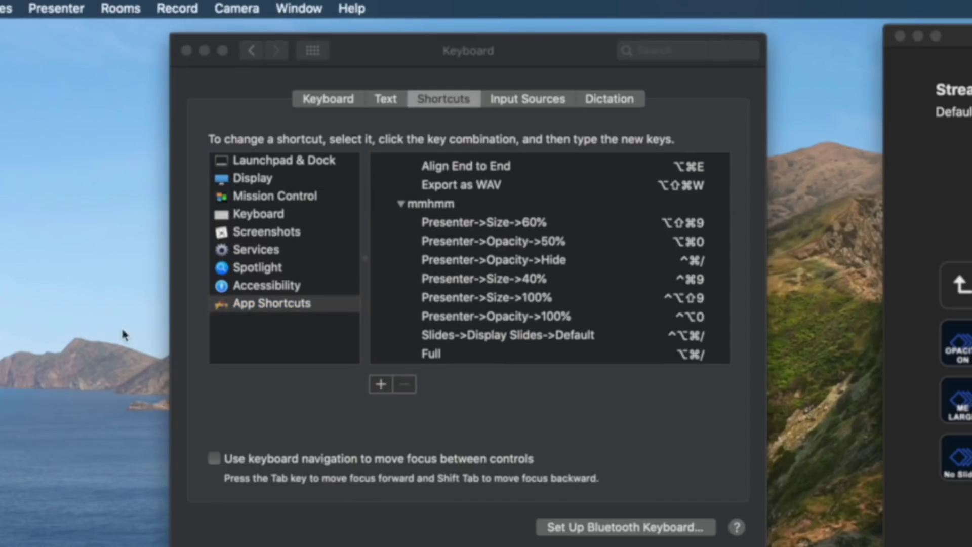
left_click(82, 7)
mouse_move(55, 60)
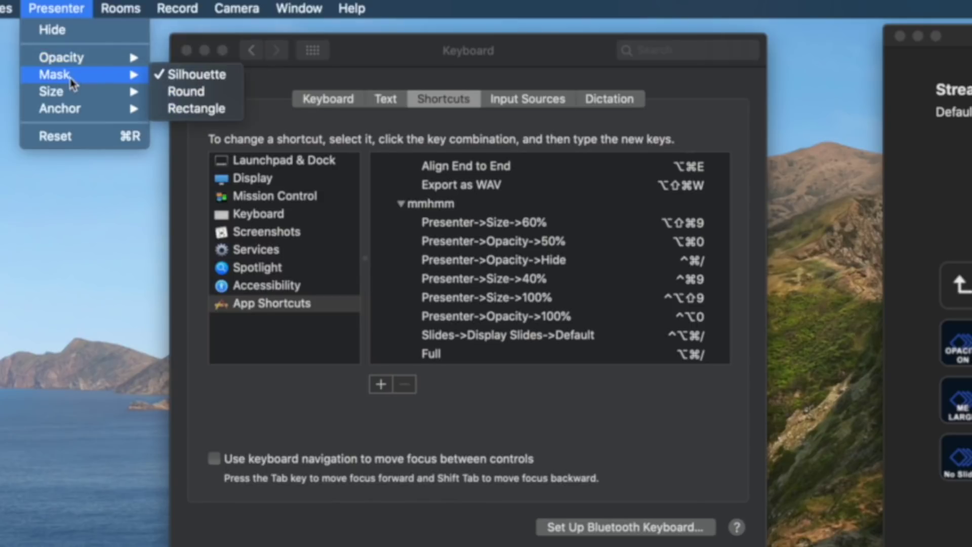
mouse_move(71, 95)
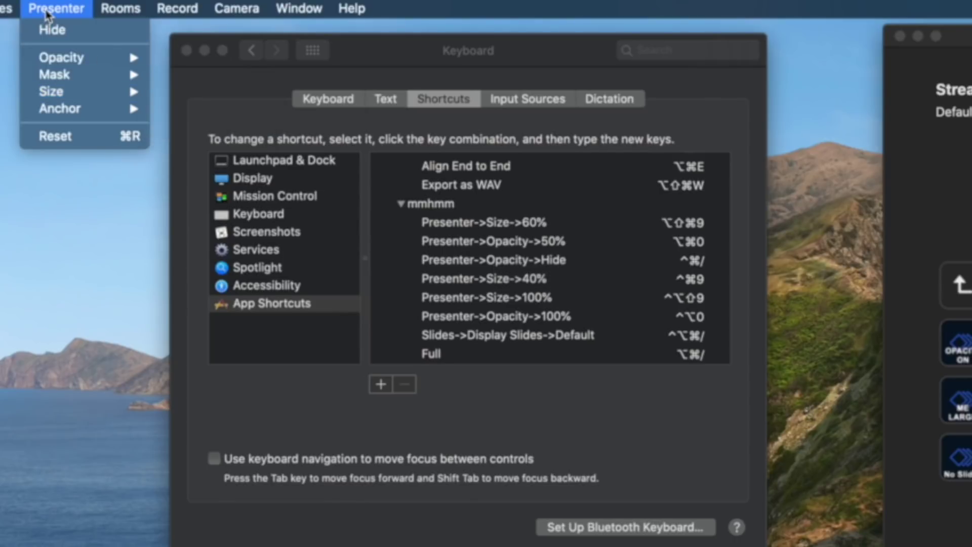
mouse_move(6, 9)
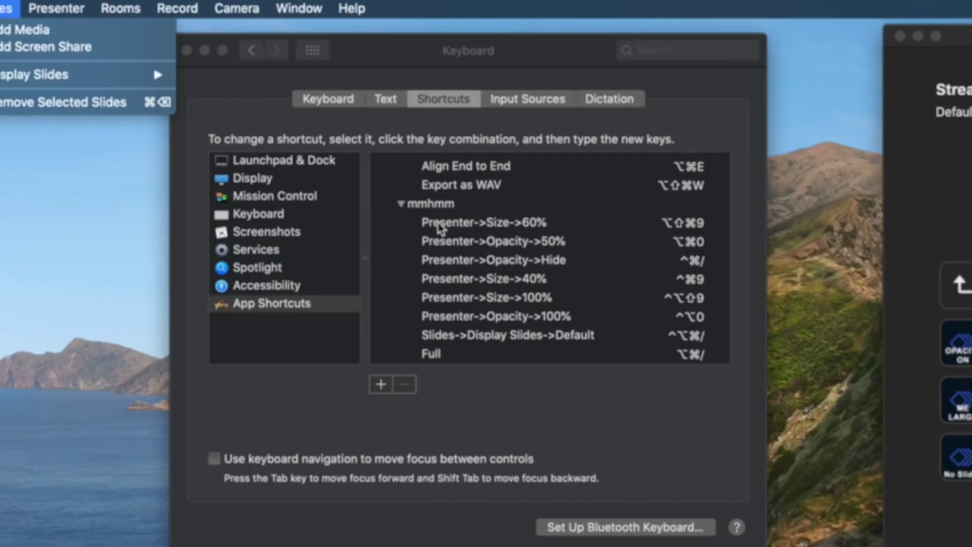
left_click(381, 385)
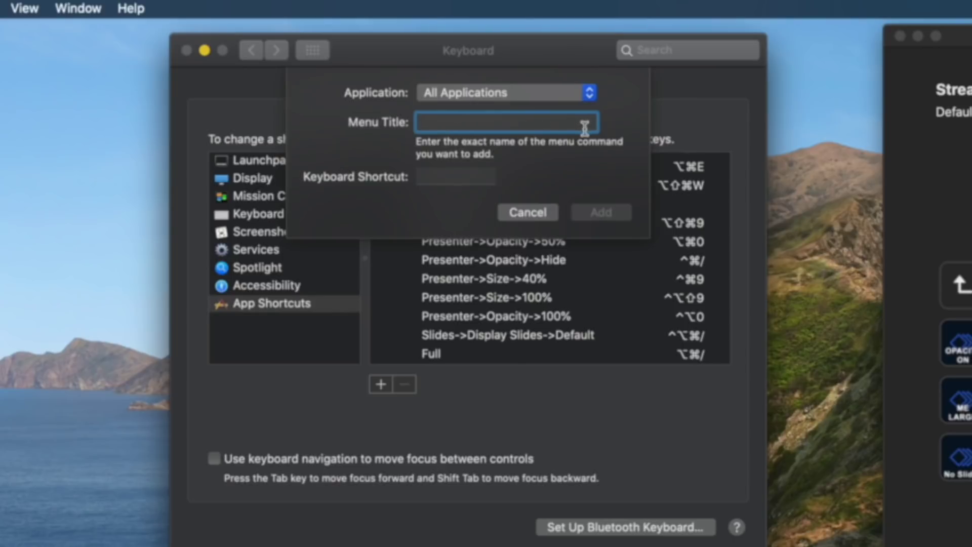
left_click(532, 215)
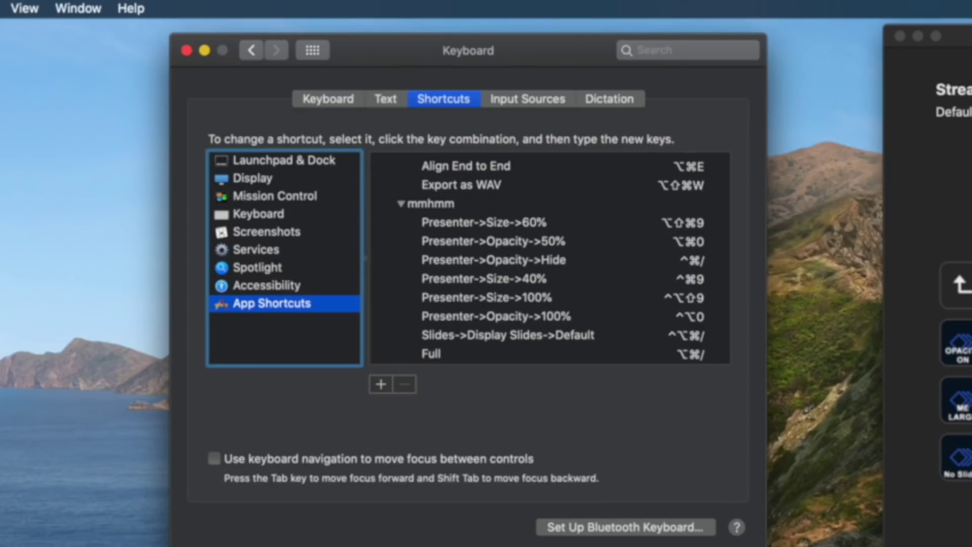
Check that mmhmm's Presenter Opacity and Size submenus now show the custom shortcuts
key("super+Tab")
left_click(5, 8)
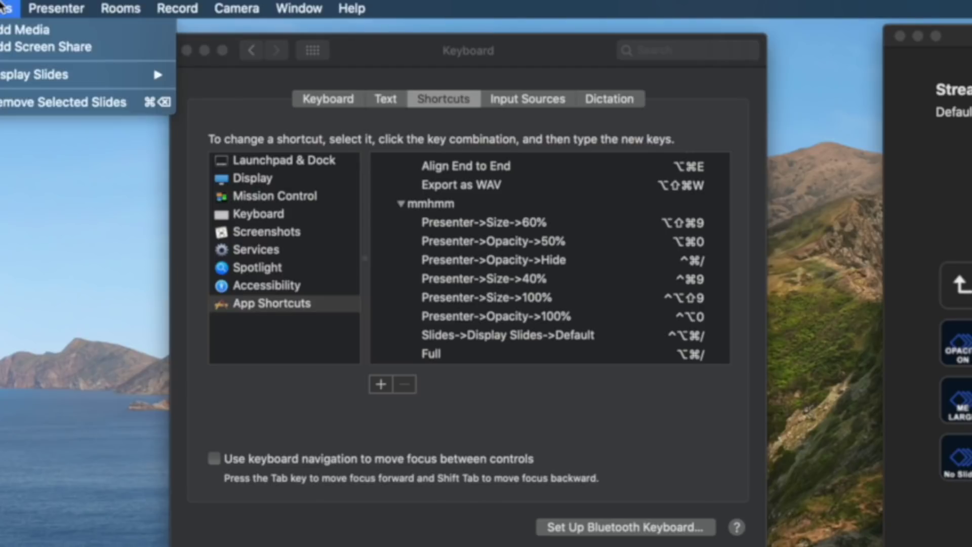
mouse_move(23, 7)
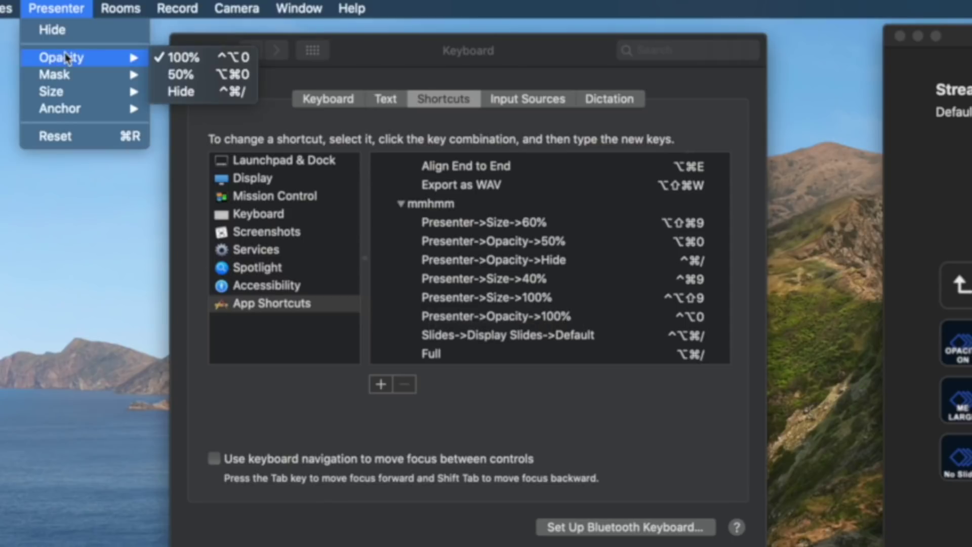
mouse_move(53, 60)
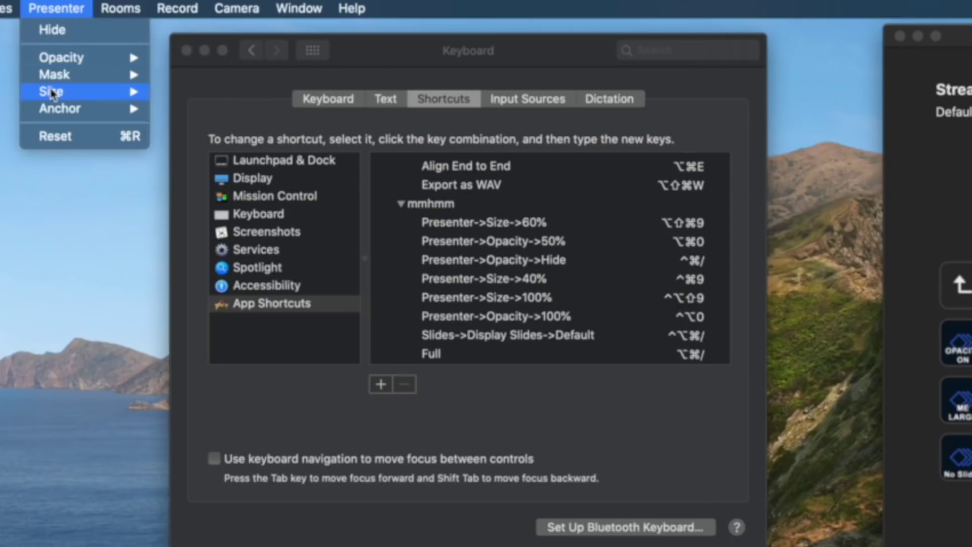
mouse_move(91, 98)
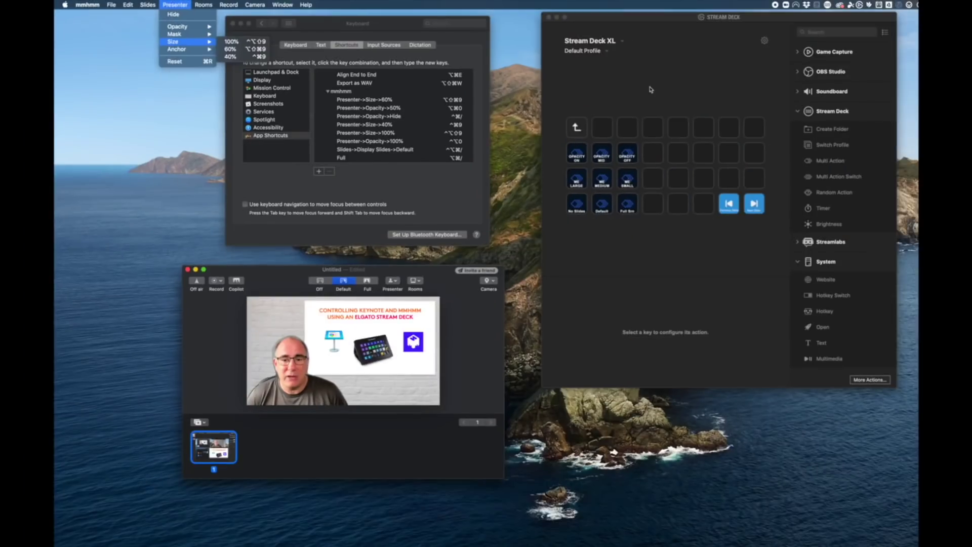
key("Escape")
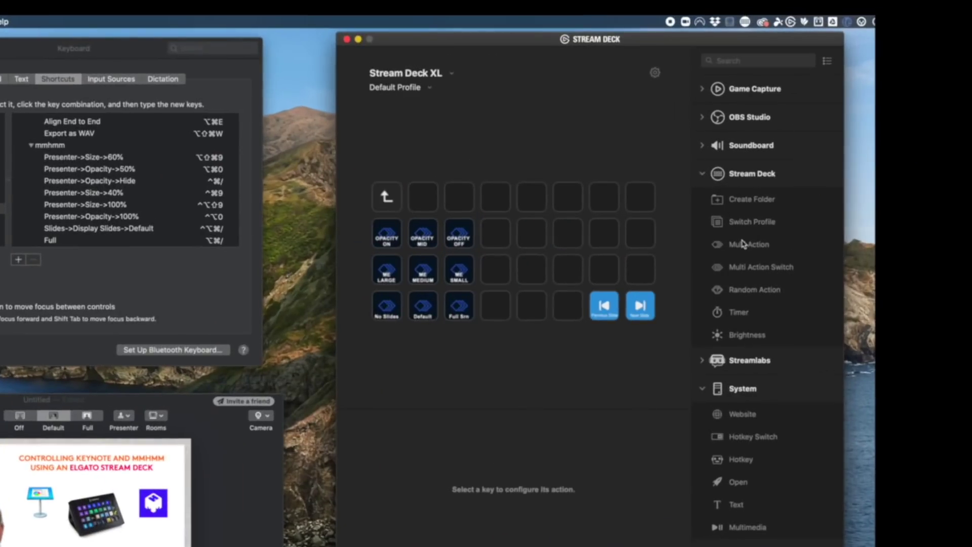
Place a Multi Action on a top-row key and title it 'test'
left_click_drag(742, 246, 575, 199)
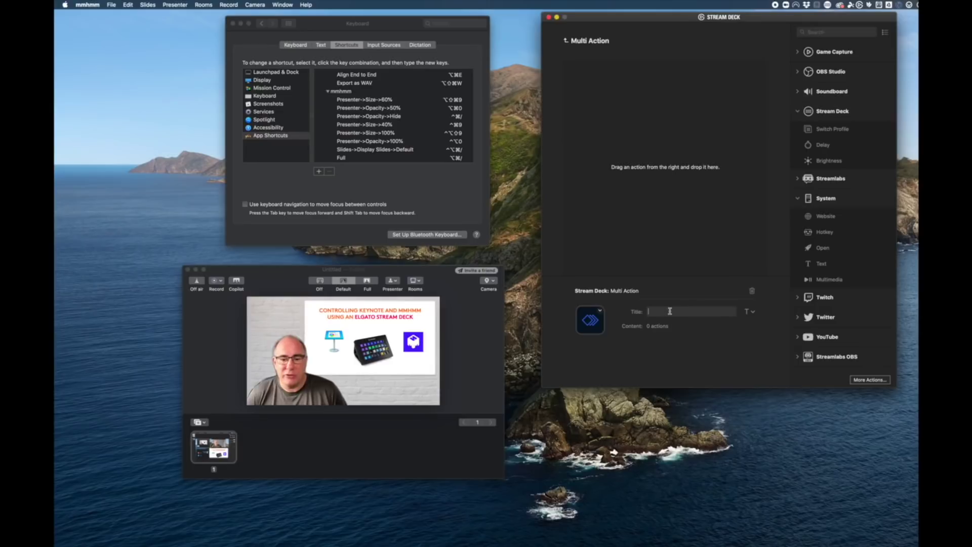
type("e")
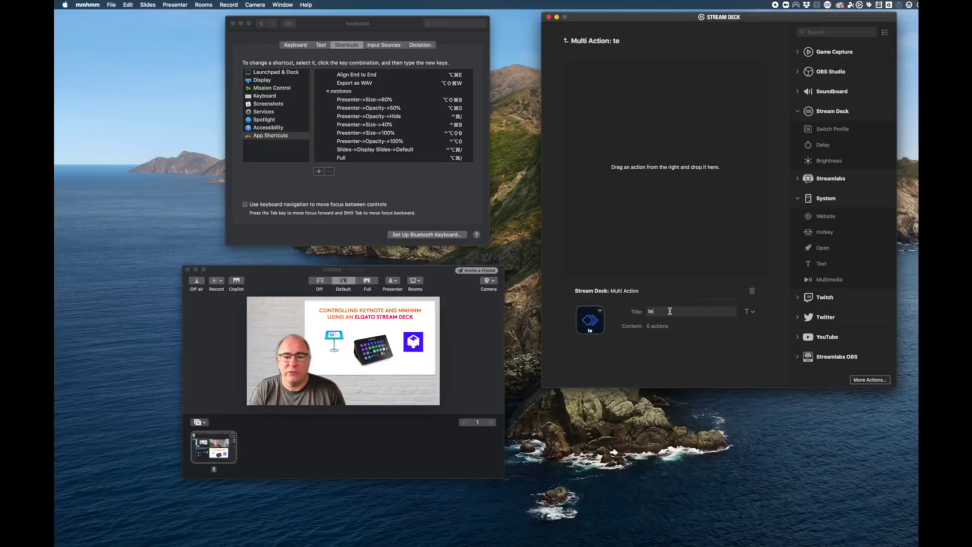
type("st")
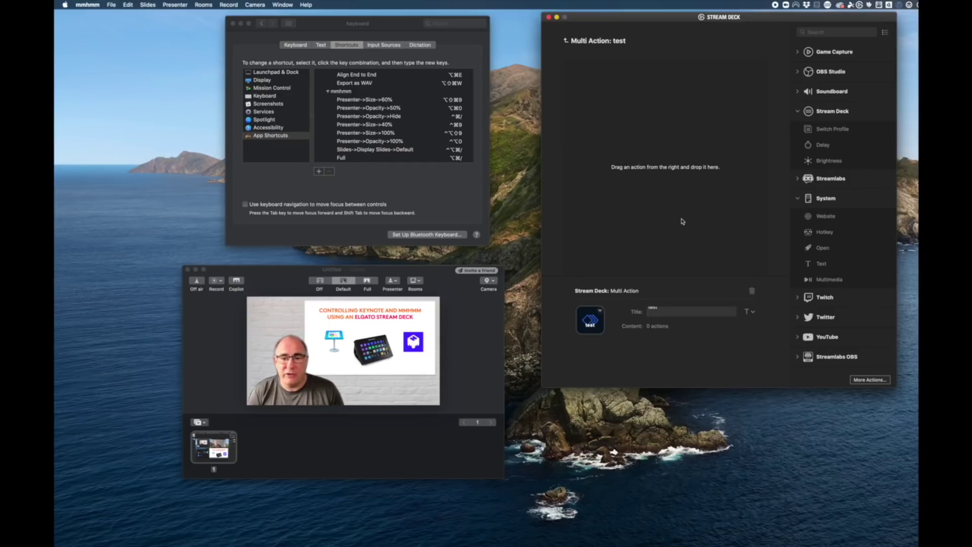
left_click(484, 331)
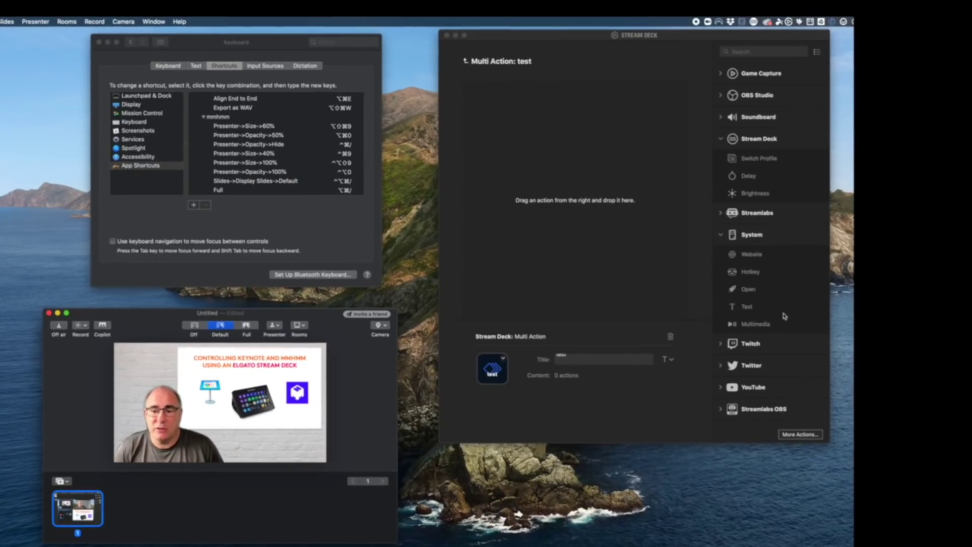
Add an Open step to the test multi-action and title it 'open mmhmm'
left_click_drag(749, 293, 583, 241)
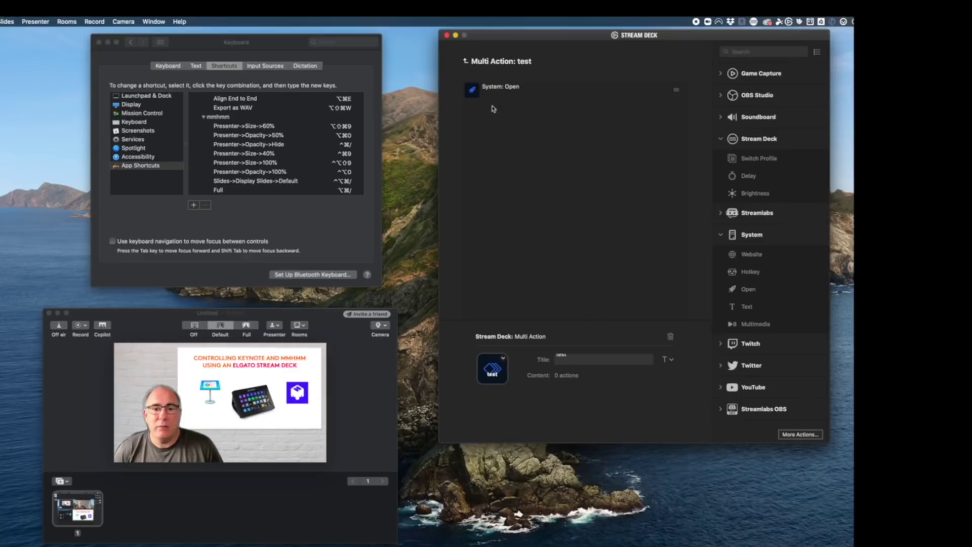
left_click(498, 87)
left_click(569, 358)
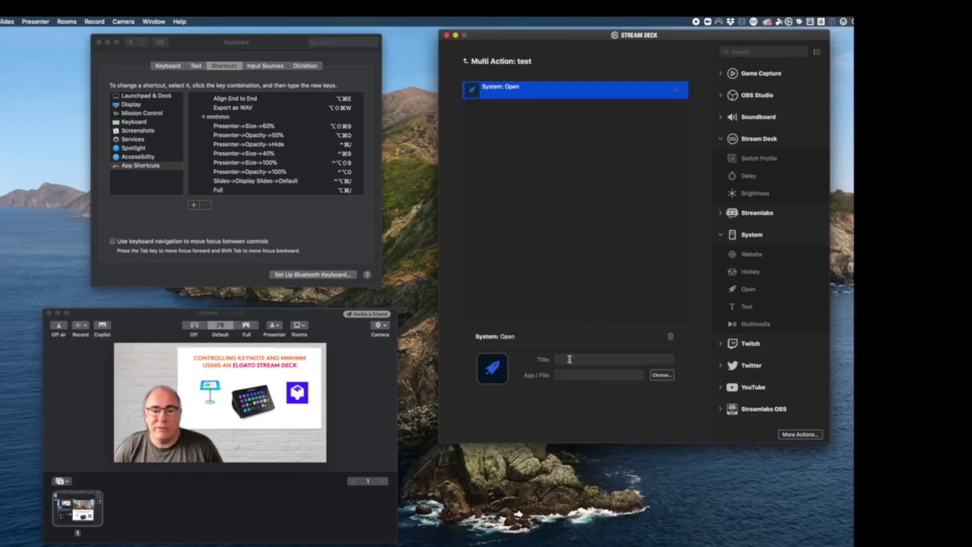
type("open mm")
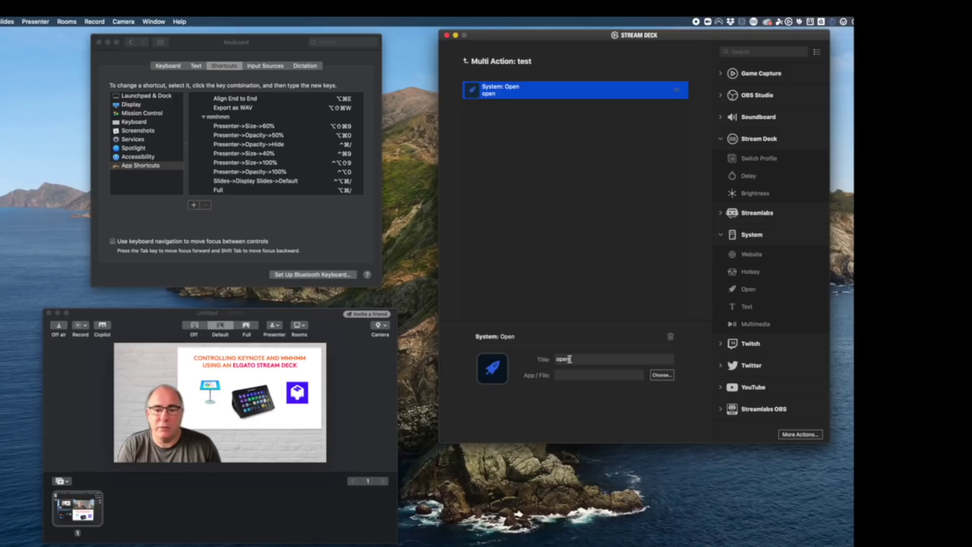
type("hmm")
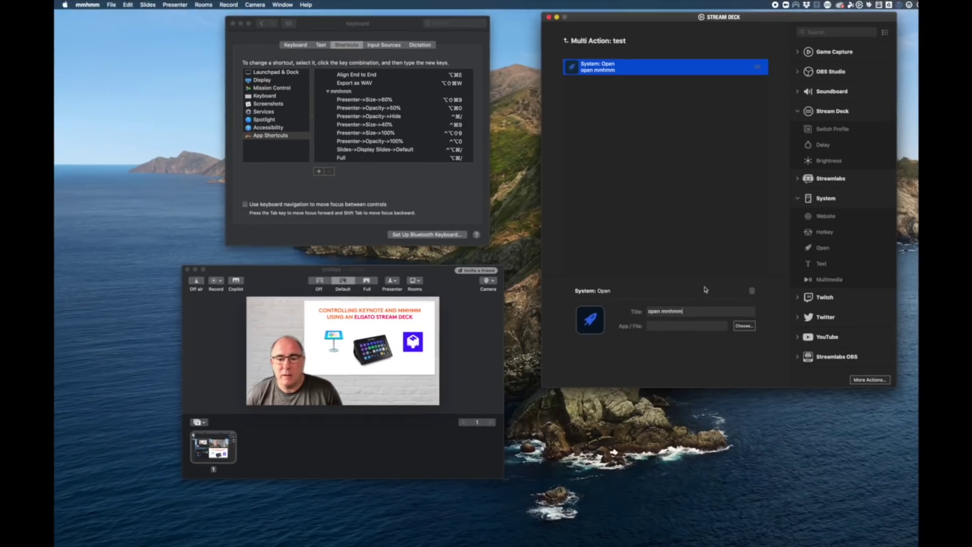
Set the step to launch mmhmm.app, found by searching 'mmhmm' within Applications
left_click(744, 326)
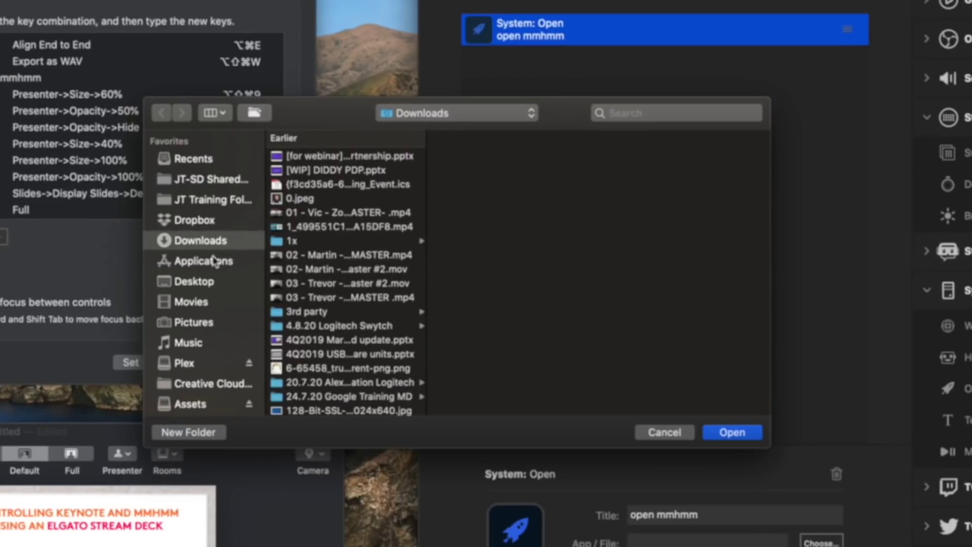
left_click(437, 184)
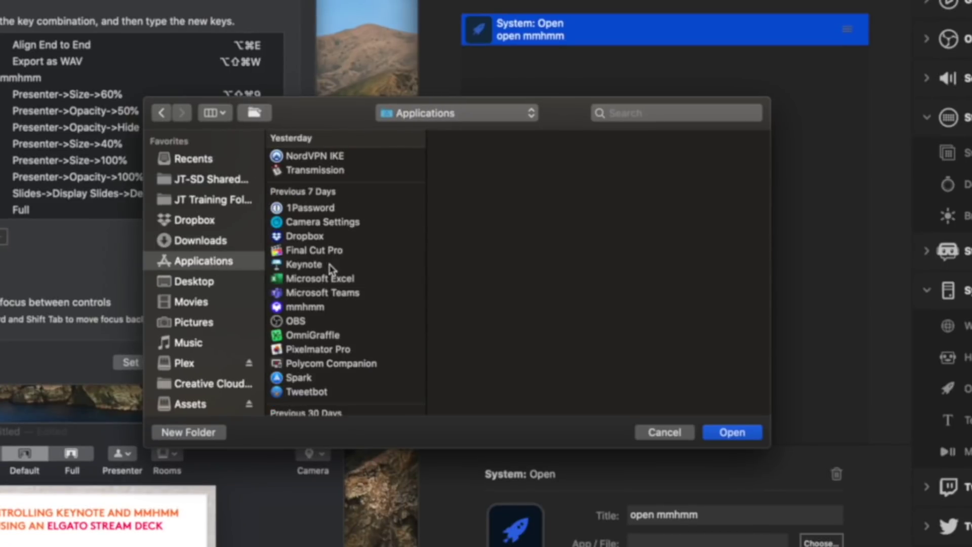
left_click(628, 110)
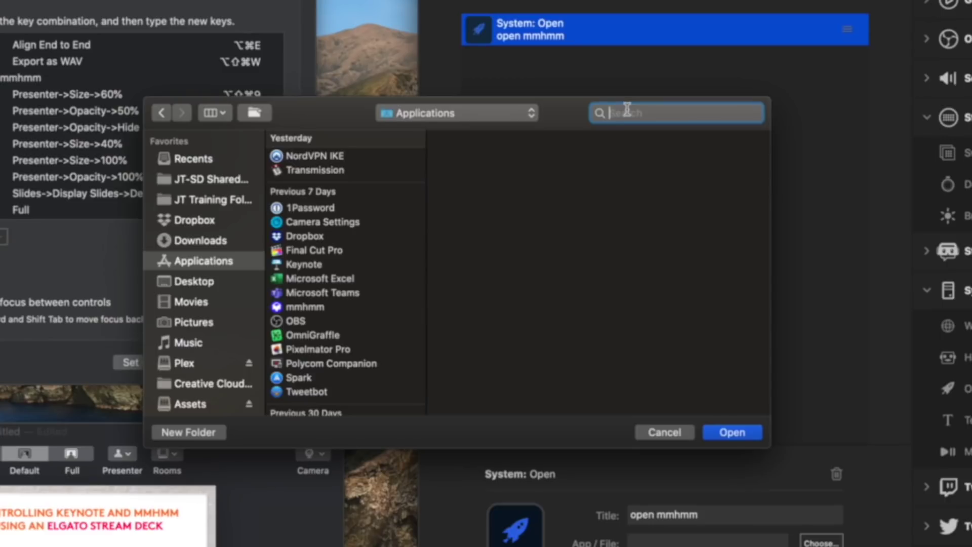
type("mmhmm")
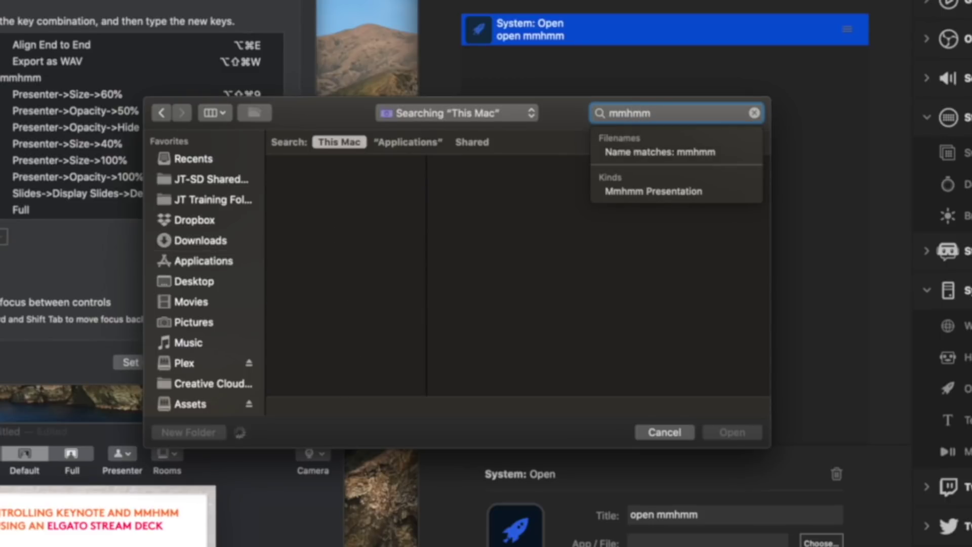
left_click(414, 141)
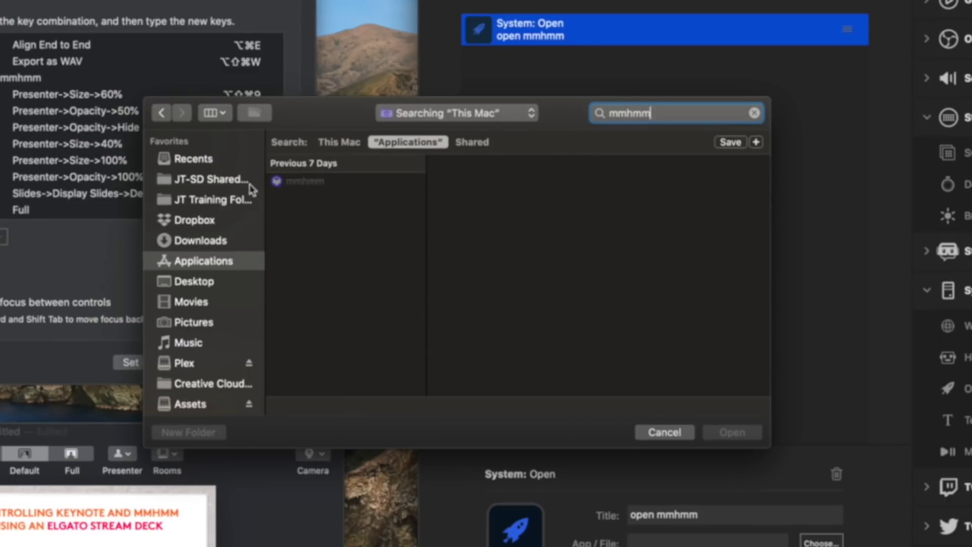
left_click(292, 182)
left_click(733, 431)
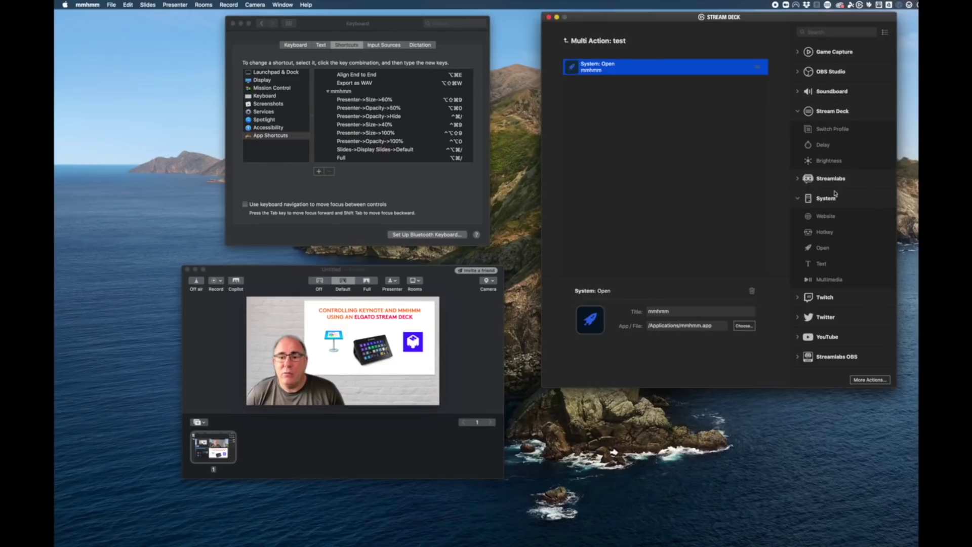
Add a Hotkey step titled 'save' that sends ⌘S to the test multi-action
scroll(833, 235, "down", 3)
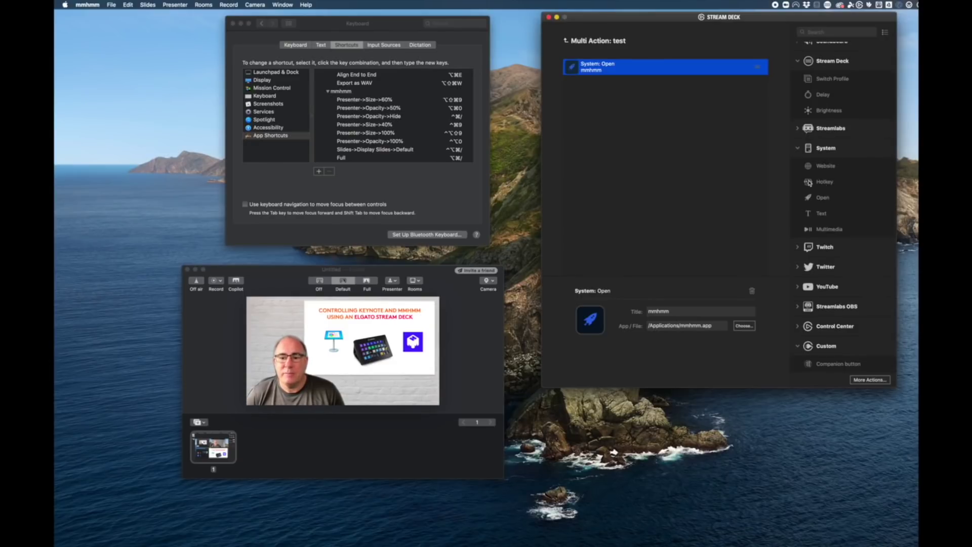
left_click_drag(808, 183, 597, 136)
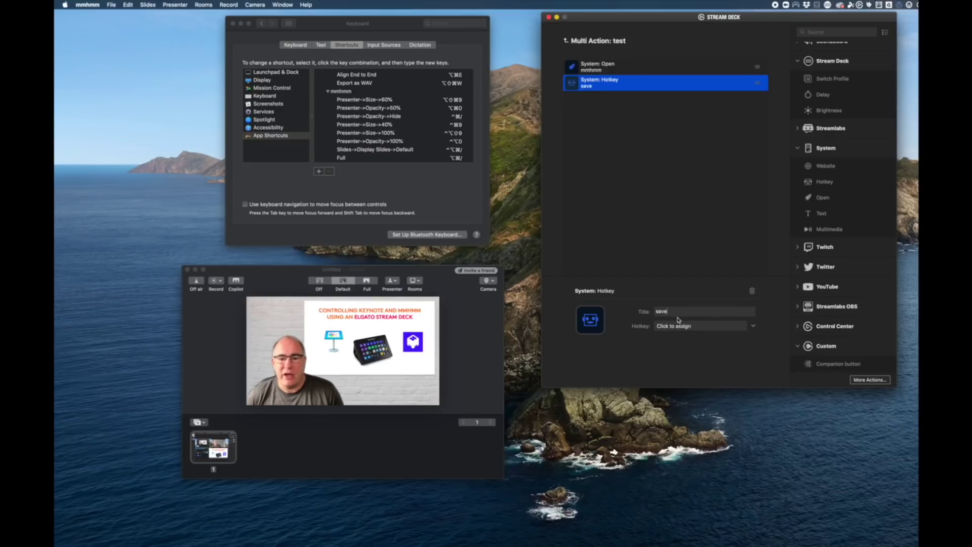
left_click(685, 326)
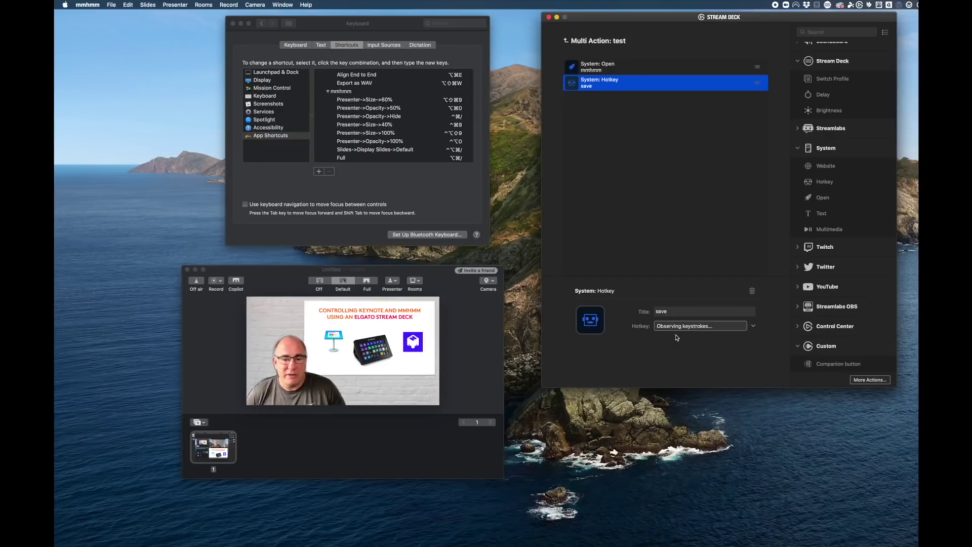
key("super+s")
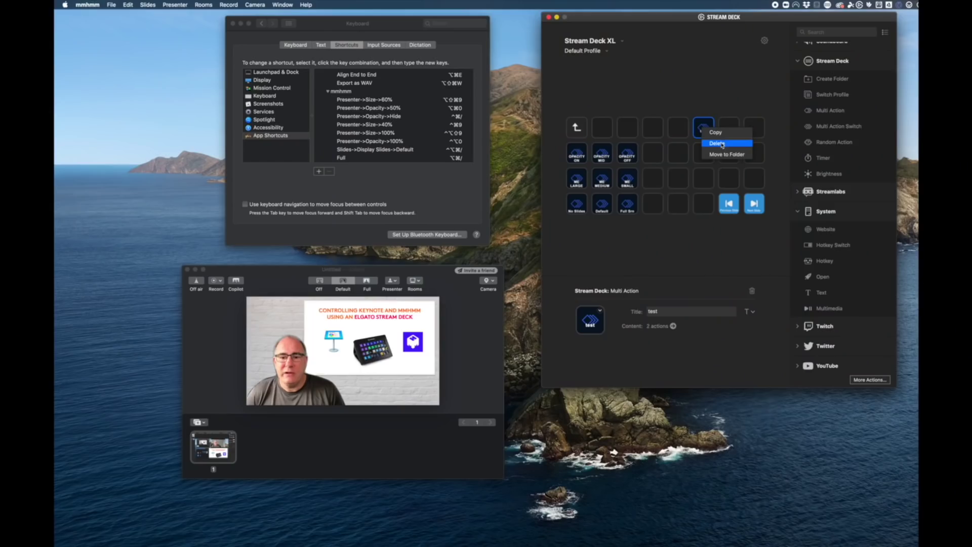
Delete the test key, then review the No Slides key's open-mmhmm and 100% hotkey steps
left_click(722, 144)
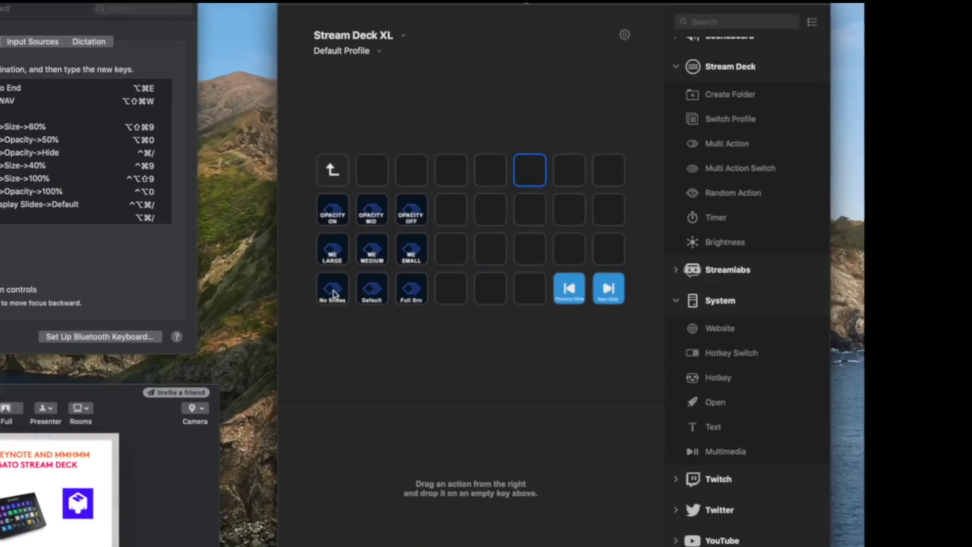
left_click(577, 205)
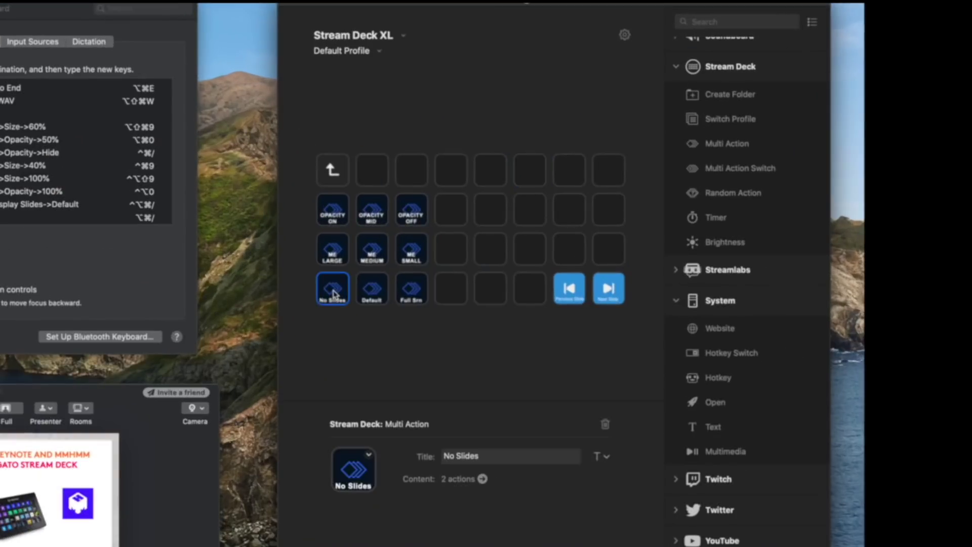
double_click(333, 294)
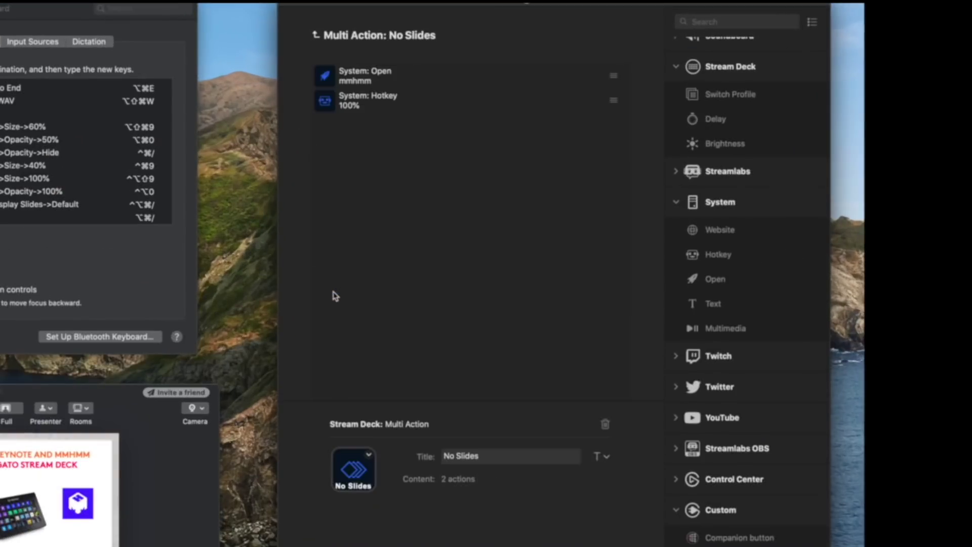
left_click(385, 78)
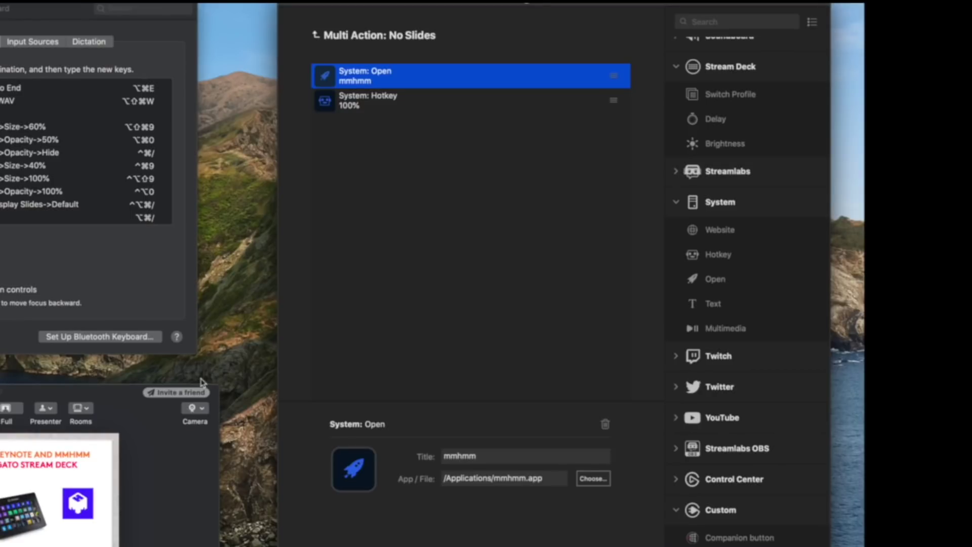
left_click(364, 109)
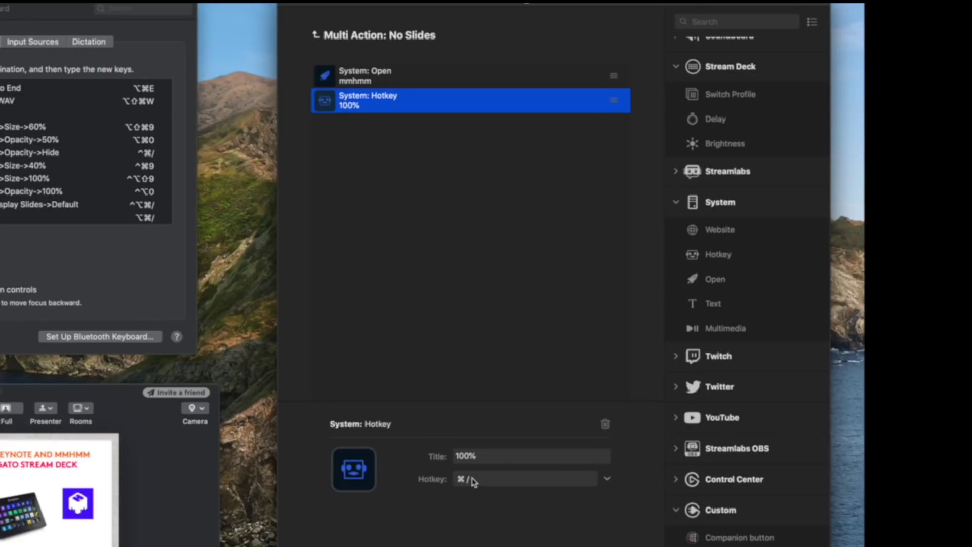
left_click(317, 37)
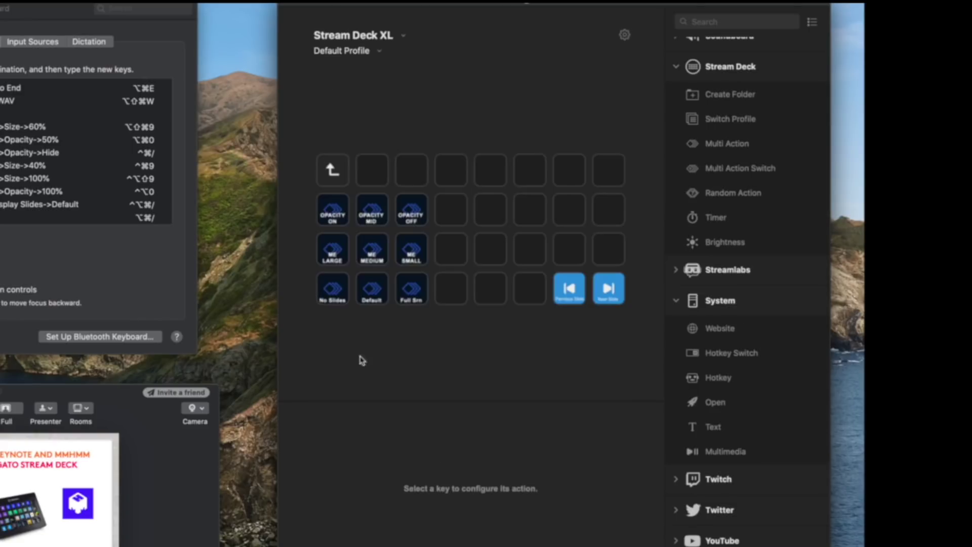
Review the Default key's 100% hotkey step, then return to the key grid
double_click(366, 290)
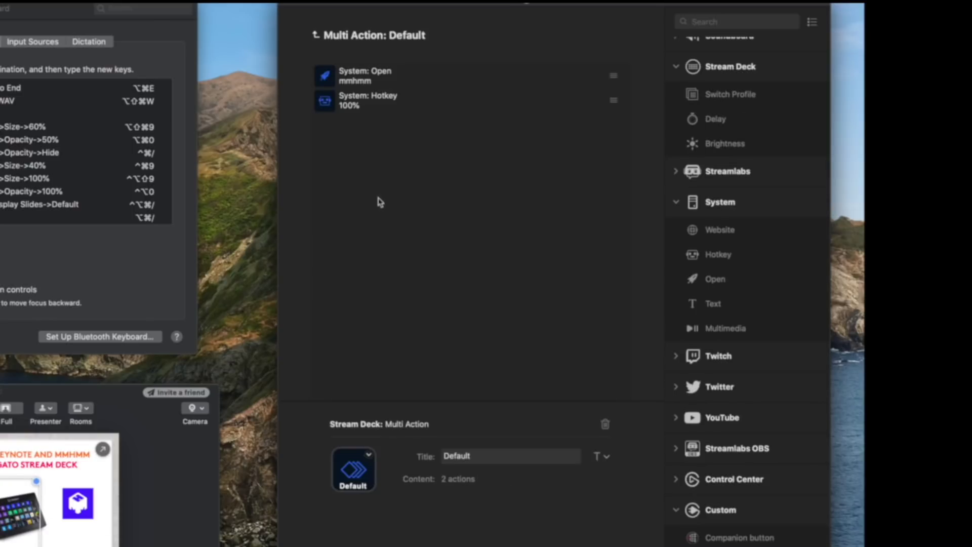
left_click(357, 100)
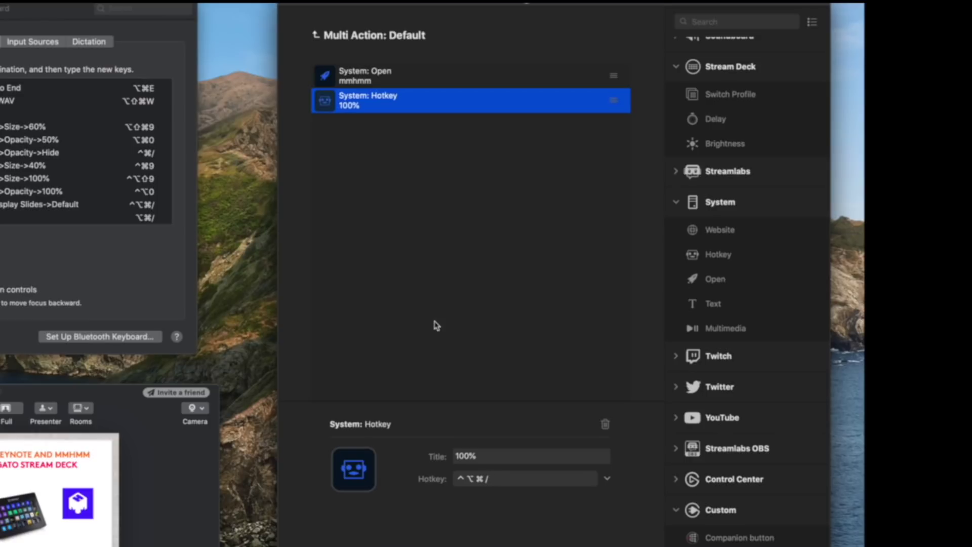
left_click(317, 36)
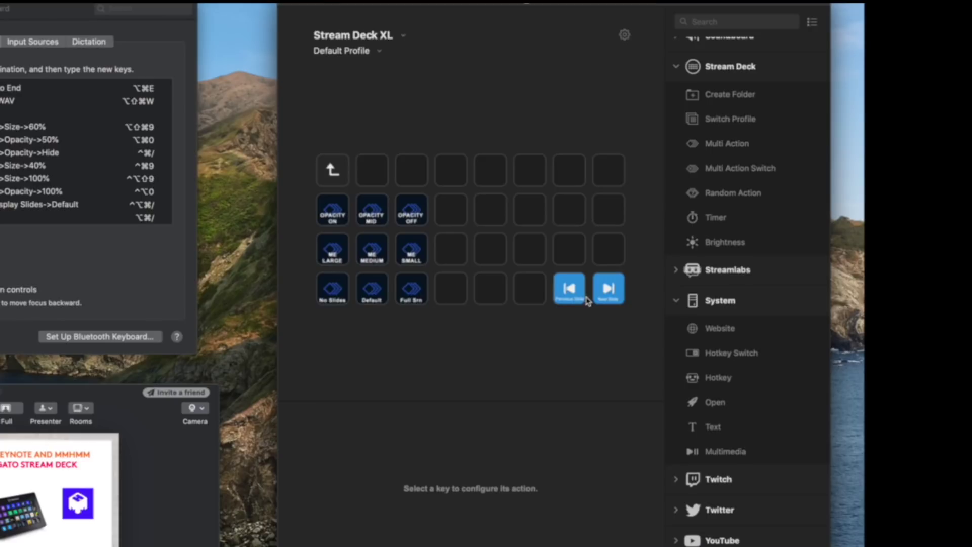
Open the Next Slide multi-action and view its Forward hotkey step
left_click(611, 291)
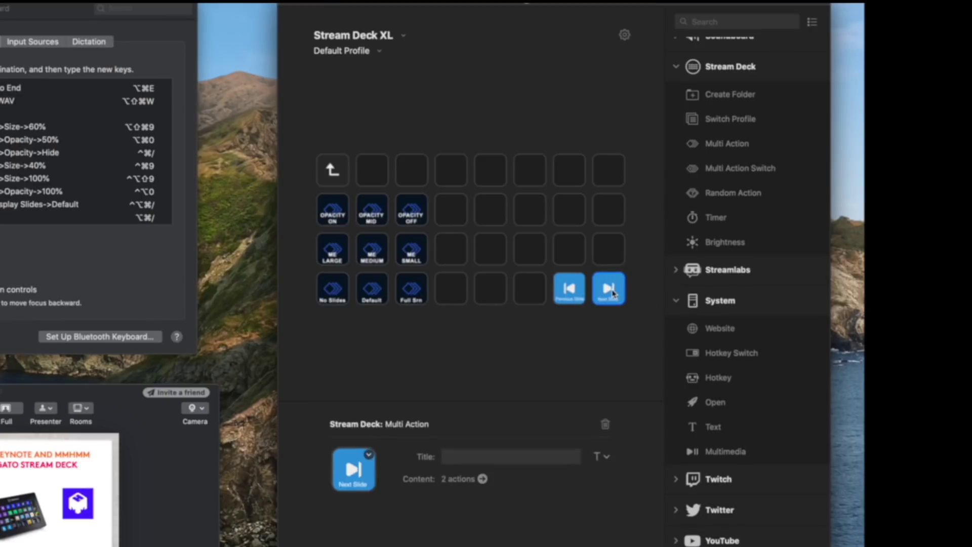
double_click(611, 291)
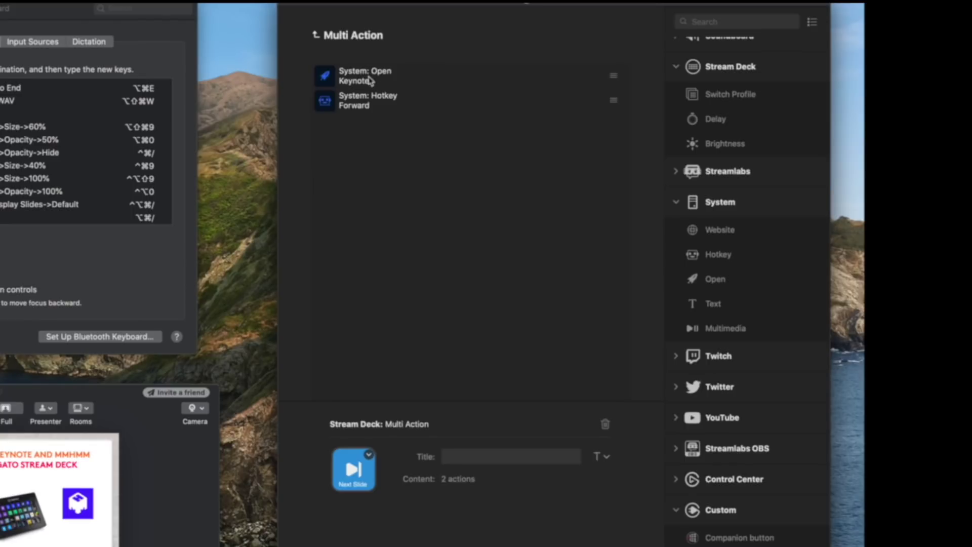
left_click(374, 105)
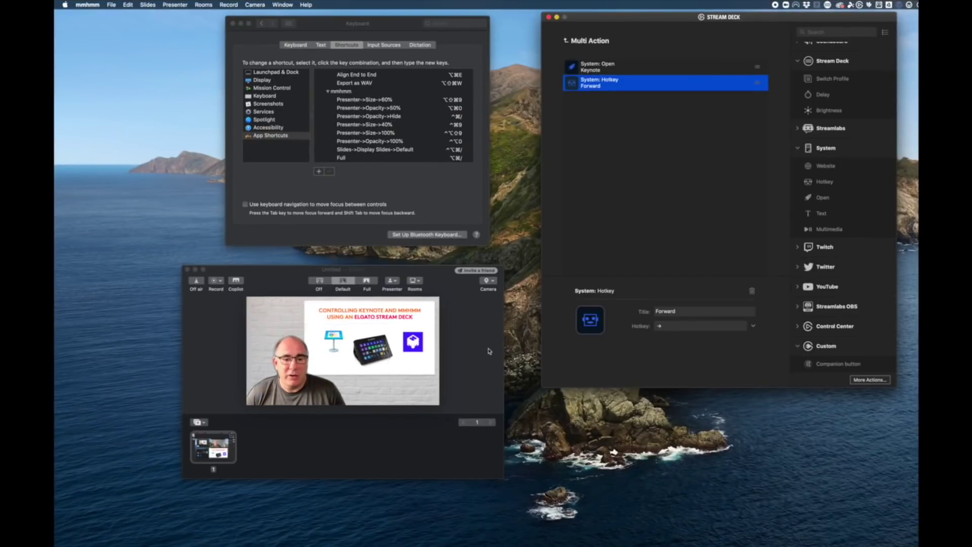
left_click(487, 355)
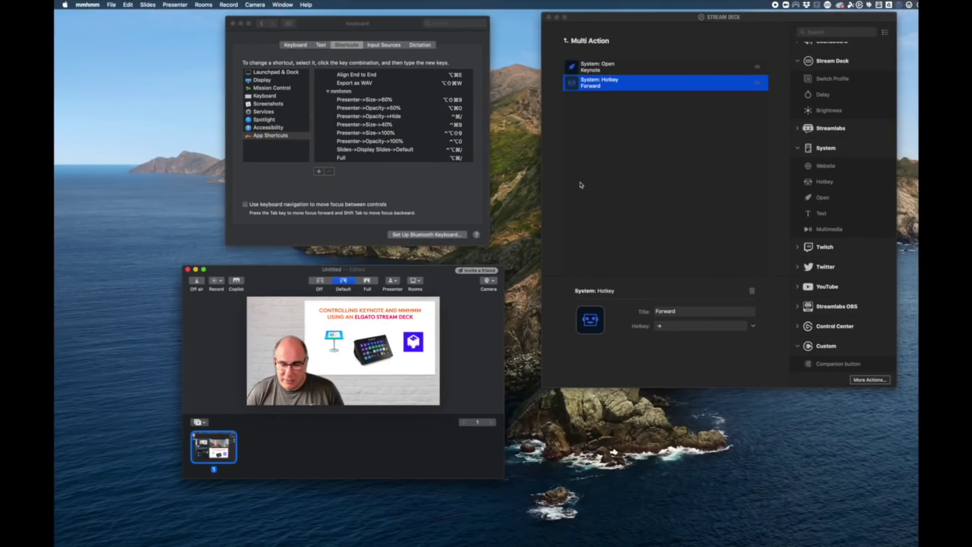
Back on the key grid, fire Full Srn (⌥⌘/) and No Slides (⌃⌘/) in mmhmm
left_click(568, 41)
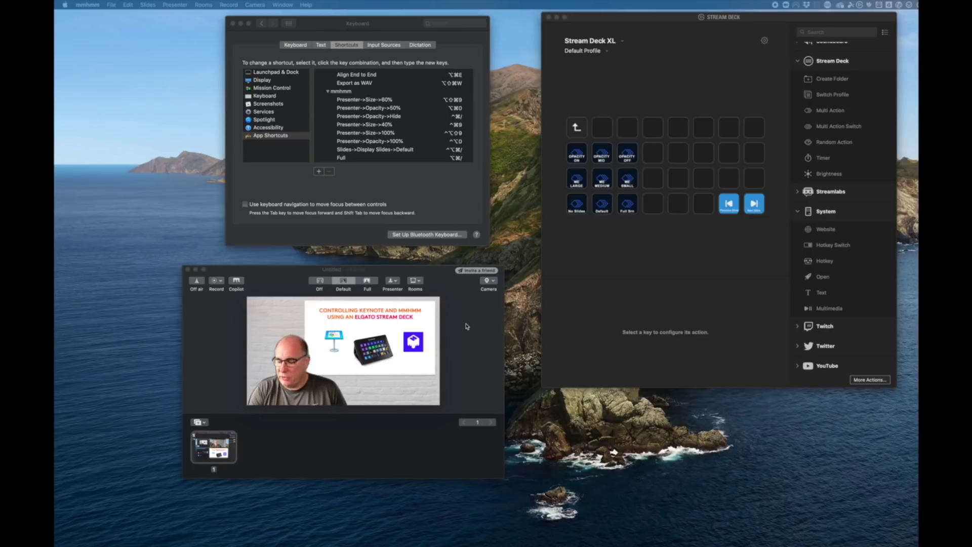
key("alt+super+slash")
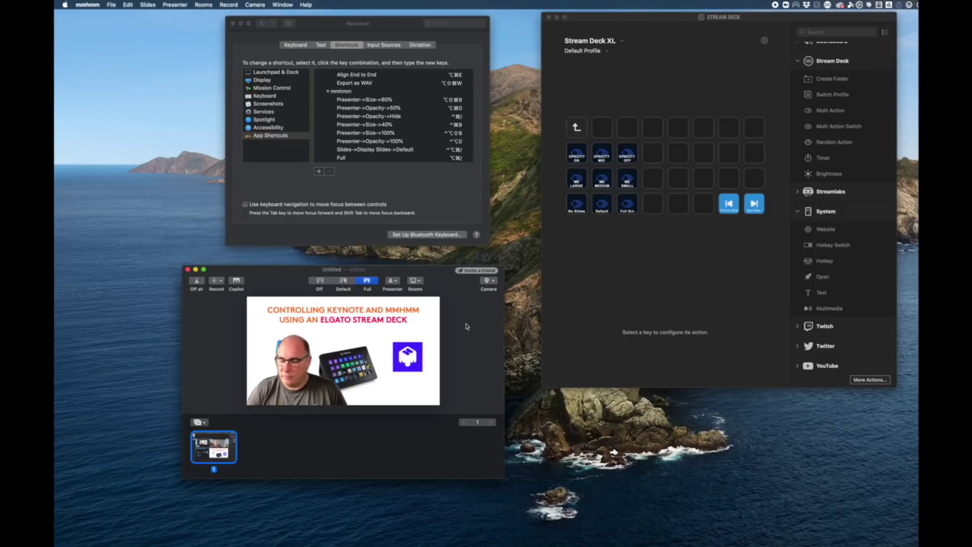
key("ctrl+super+slash")
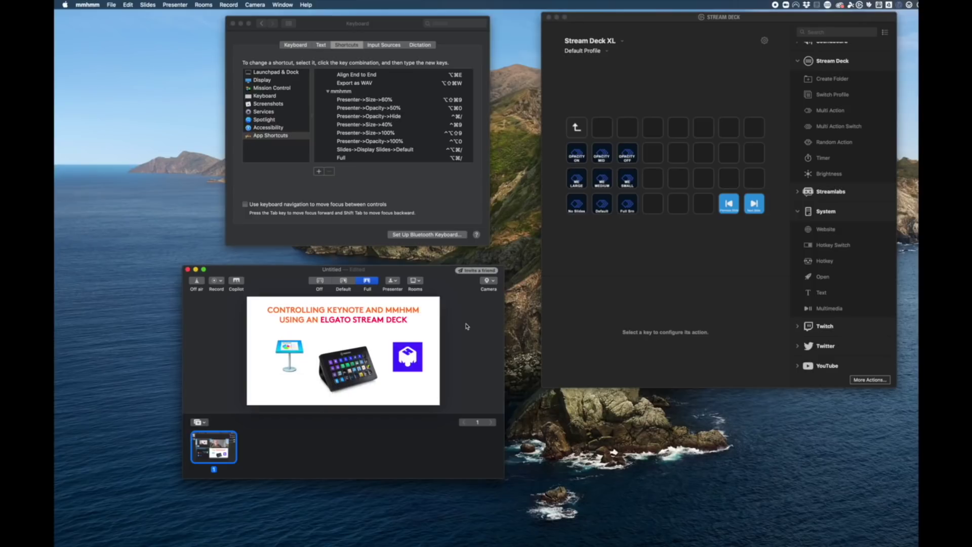